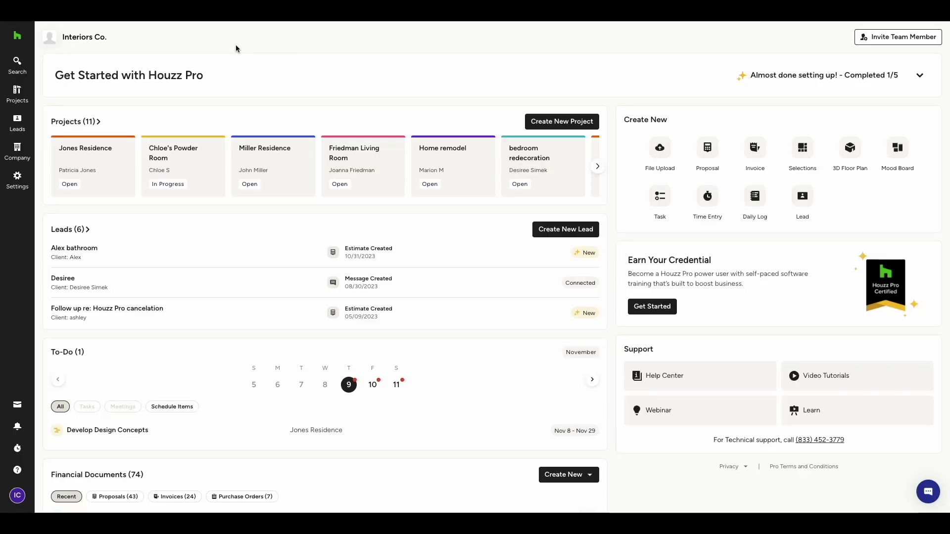
# Step: Open the Jones Residence project's mood boards and bring up the Template 1 option
pyautogui.moveTo(17, 92)
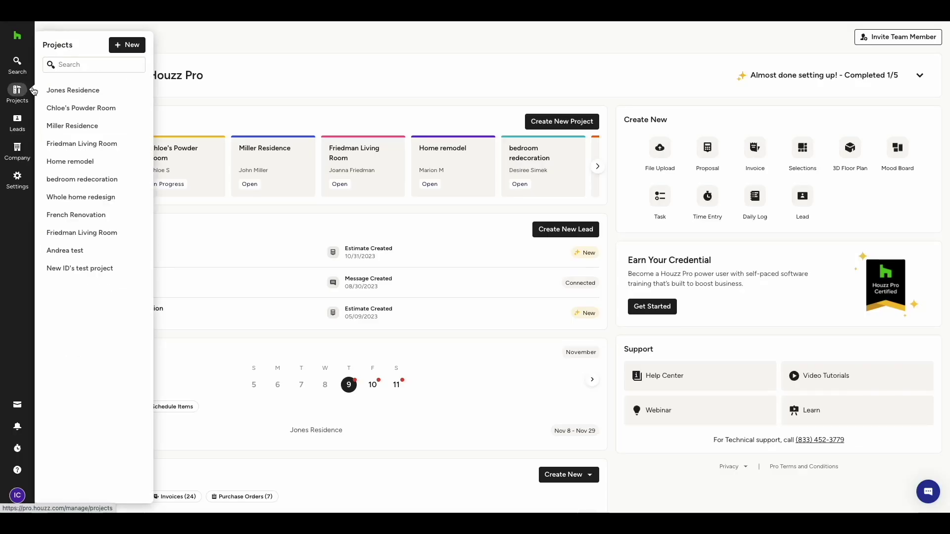
pyautogui.click(73, 91)
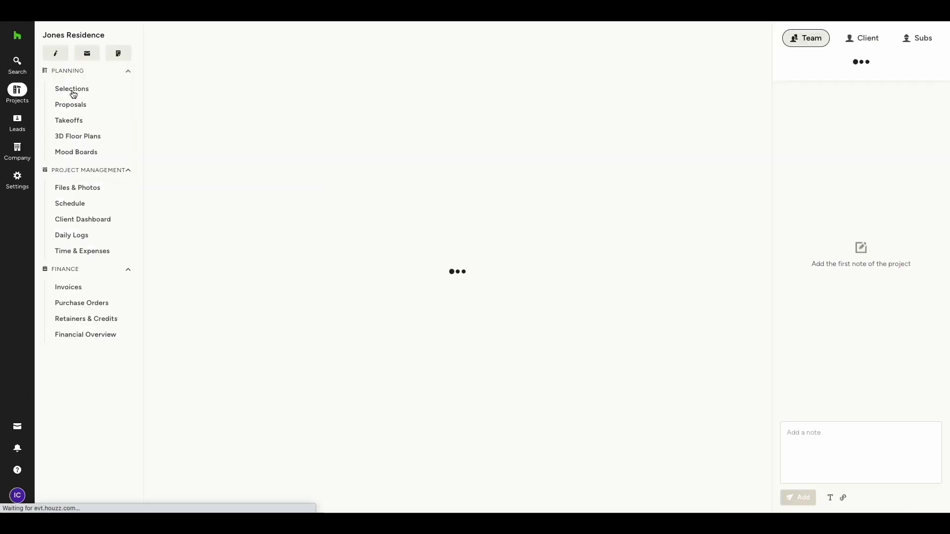
pyautogui.click(80, 152)
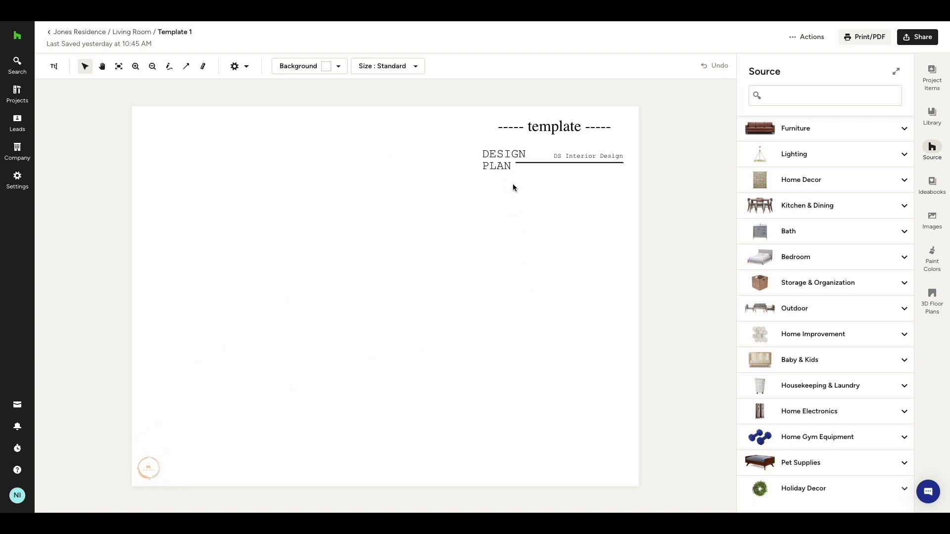
pyautogui.click(809, 40)
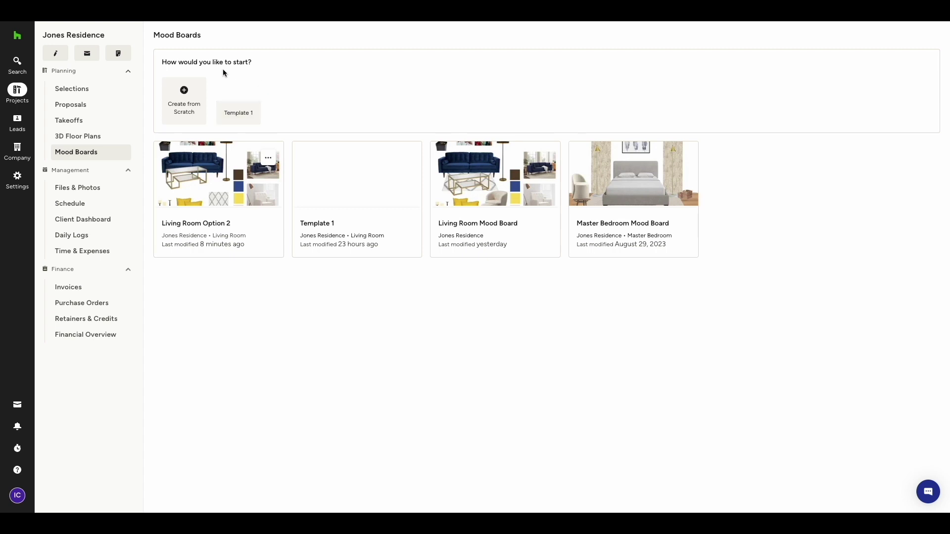
# Step: Start a blank mood board, renaming the room from Living Room to a new Powder Room
pyautogui.click(186, 101)
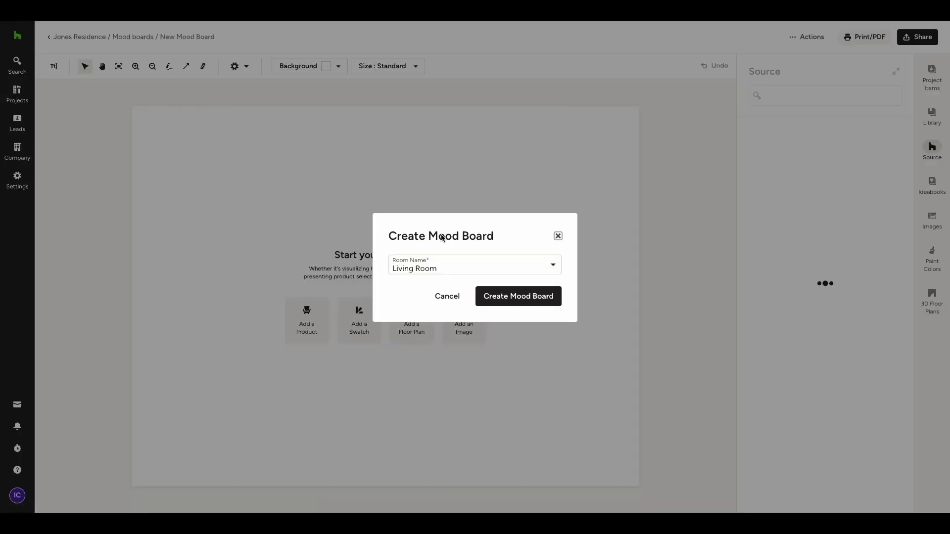
pyautogui.moveTo(461, 269); pyautogui.dragTo(374, 269)
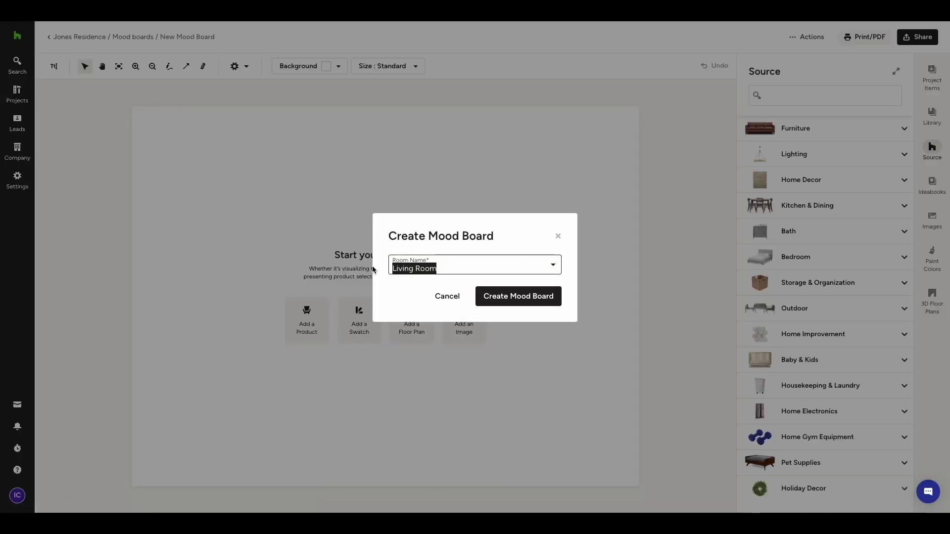
pyautogui.write('Powder Room')
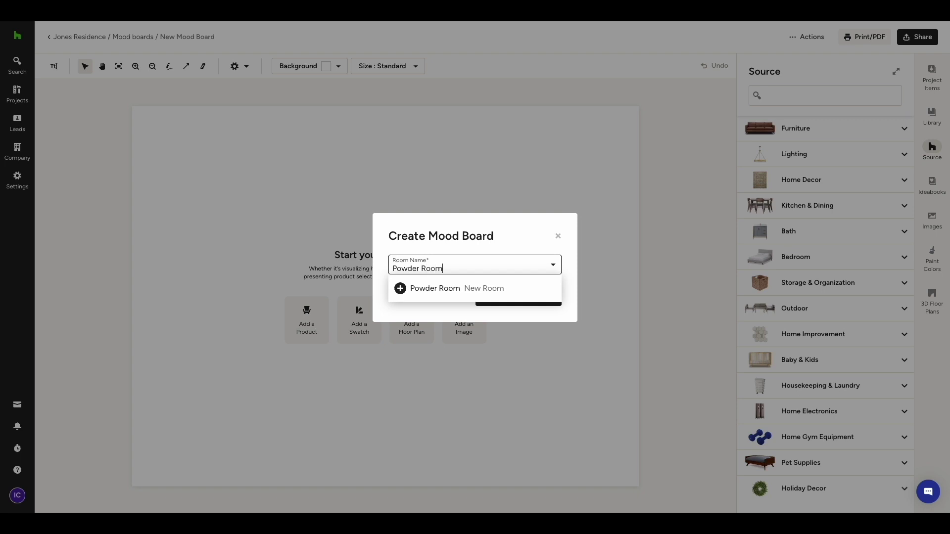
pyautogui.click(411, 291)
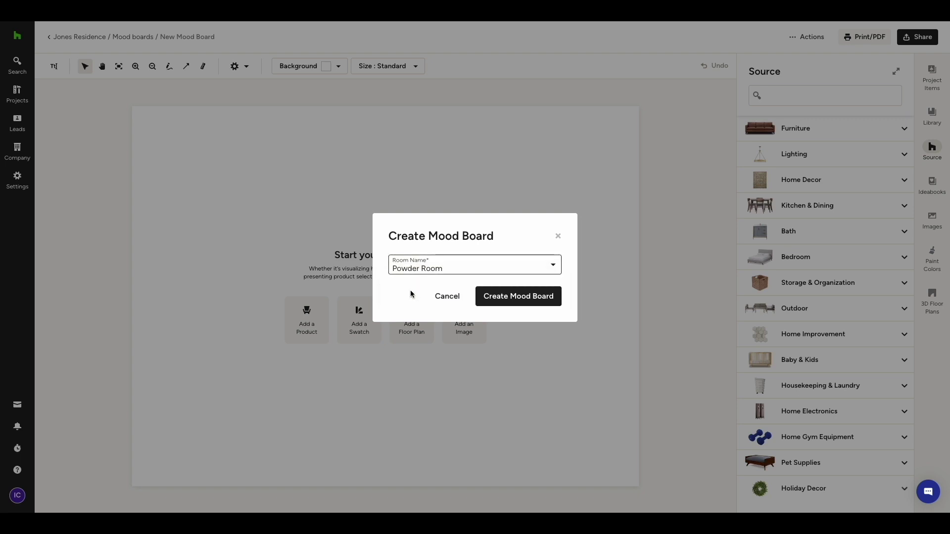
pyautogui.click(512, 297)
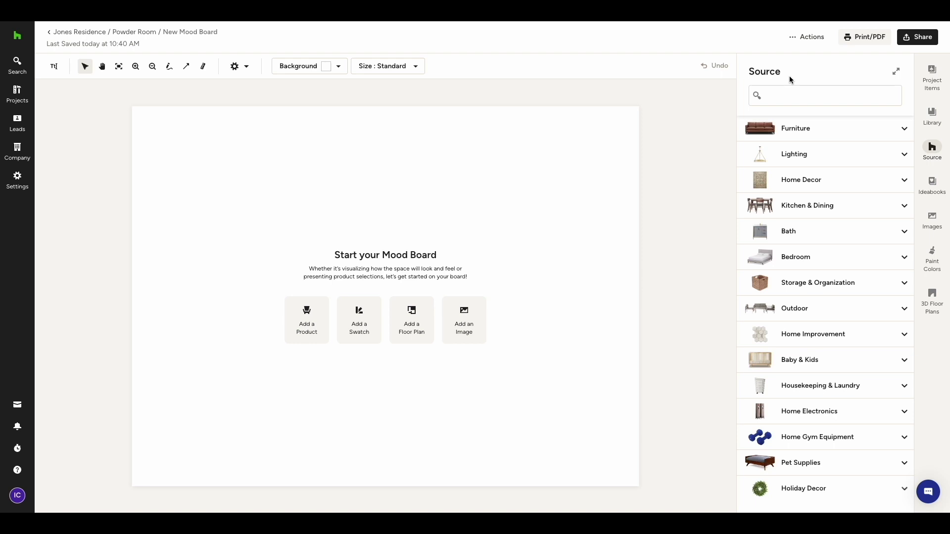
# Step: Browse the Library, Ideabooks and Images tabs, ending on the Benjamin Moore paint colours
pyautogui.click(930, 120)
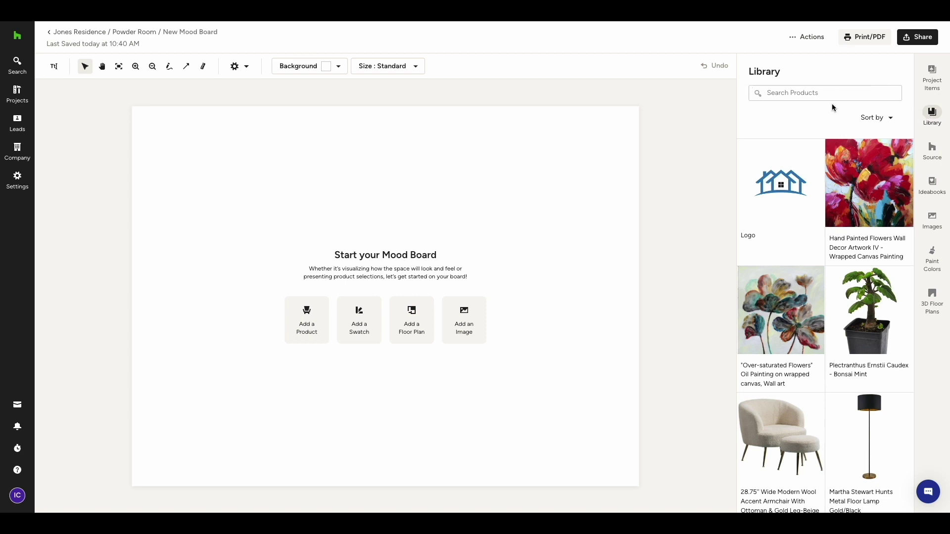
pyautogui.click(809, 94)
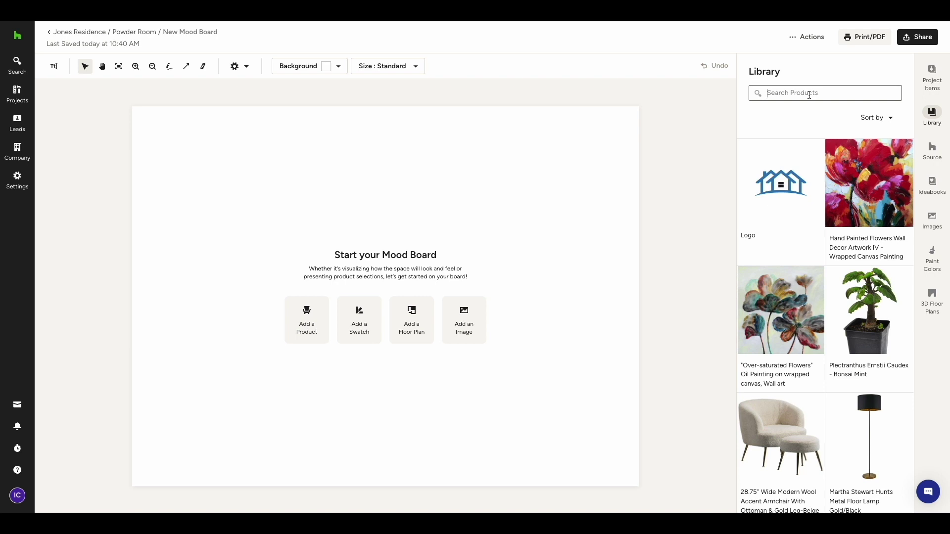
pyautogui.click(932, 183)
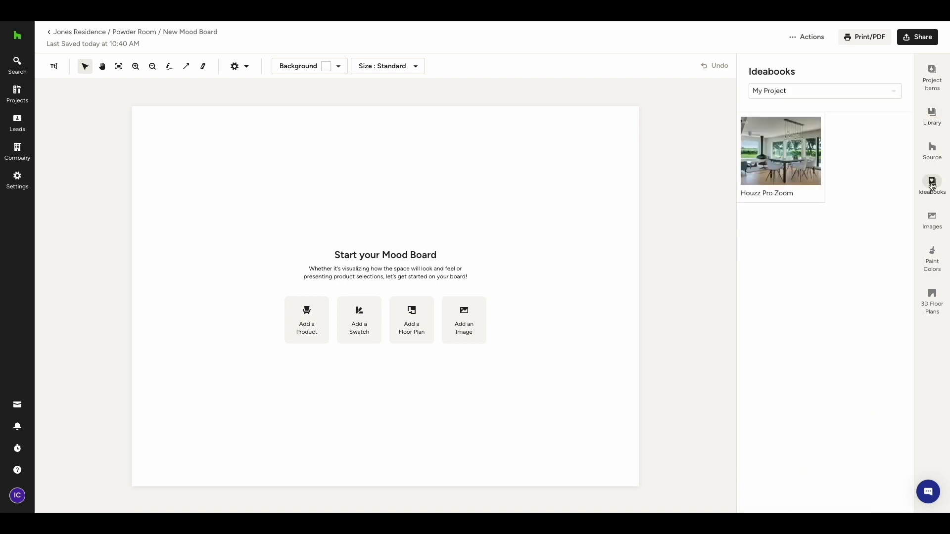
pyautogui.click(932, 218)
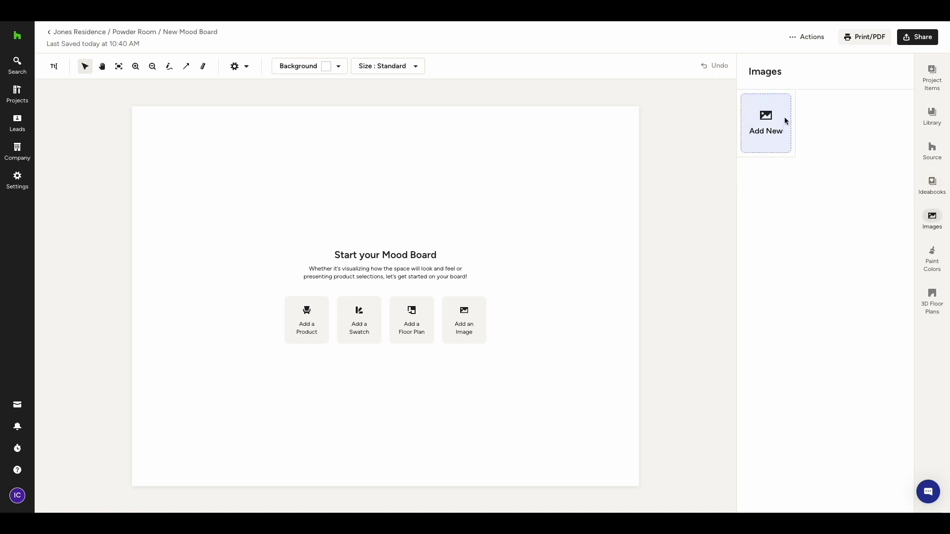
pyautogui.click(932, 255)
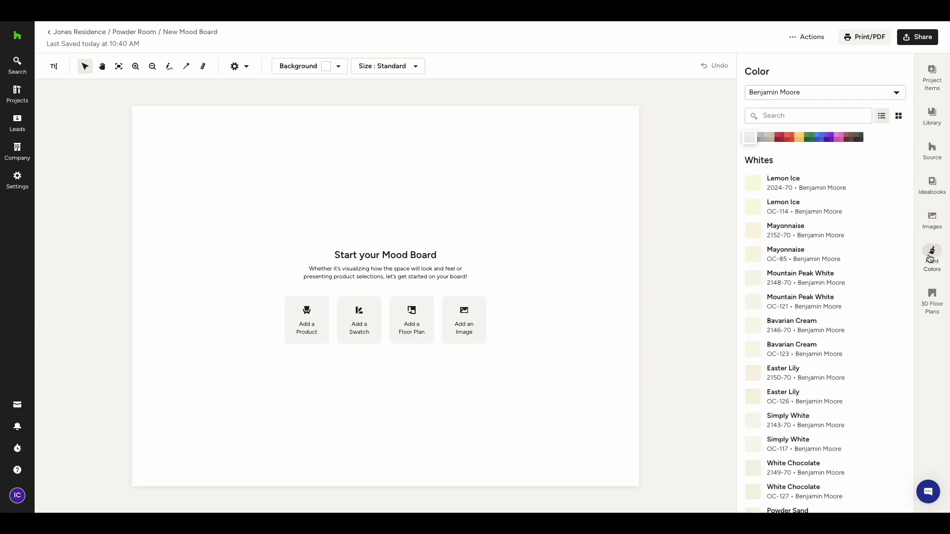
# Step: Add the Sherwin-Williams Glad Yellow swatch from the yellows to the board
pyautogui.click(897, 95)
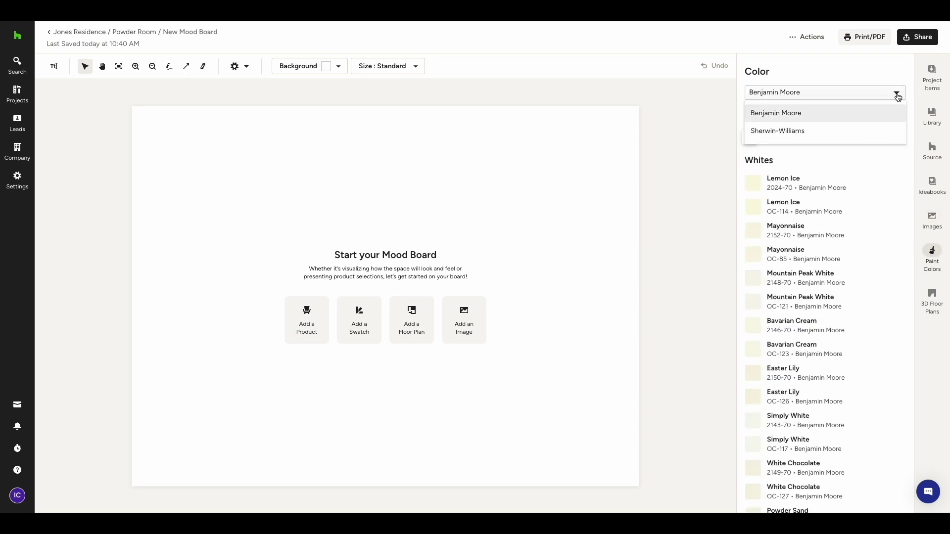
pyautogui.click(822, 131)
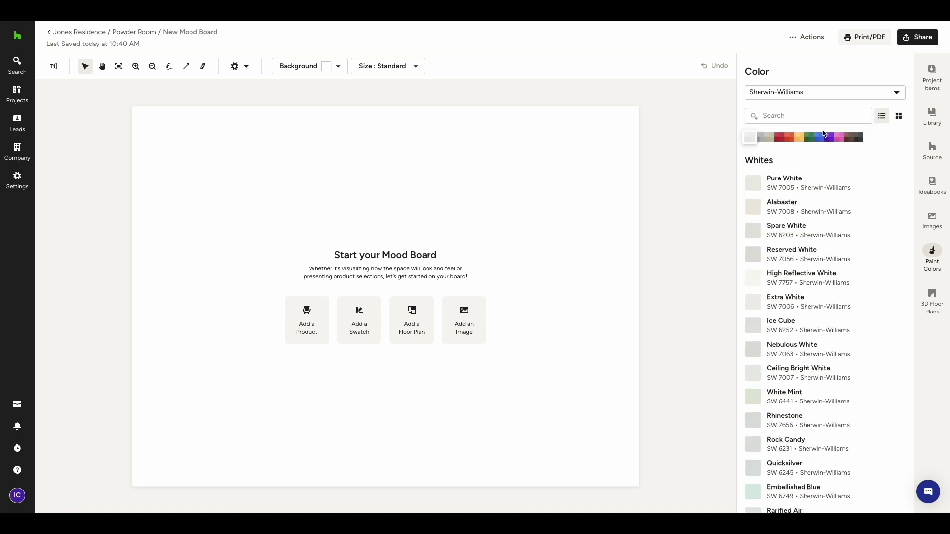
pyautogui.click(800, 138)
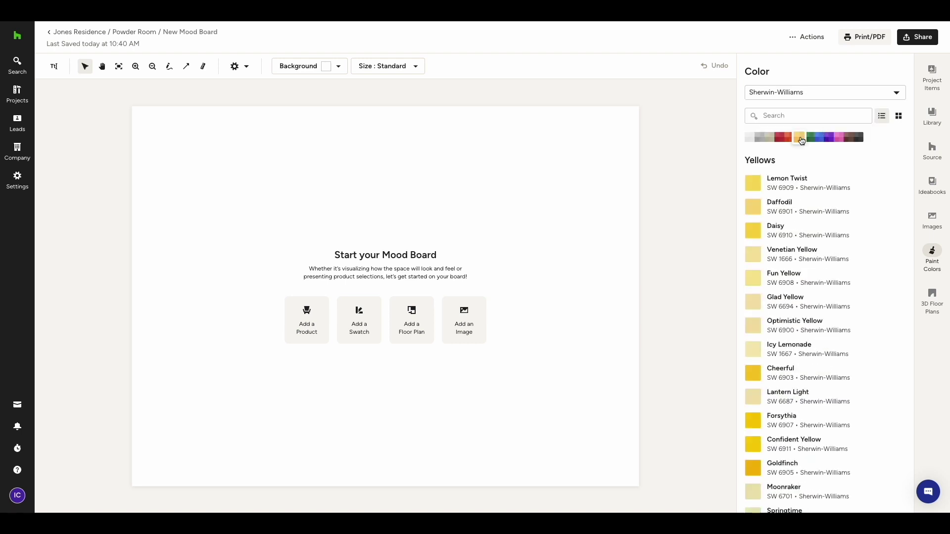
pyautogui.click(799, 307)
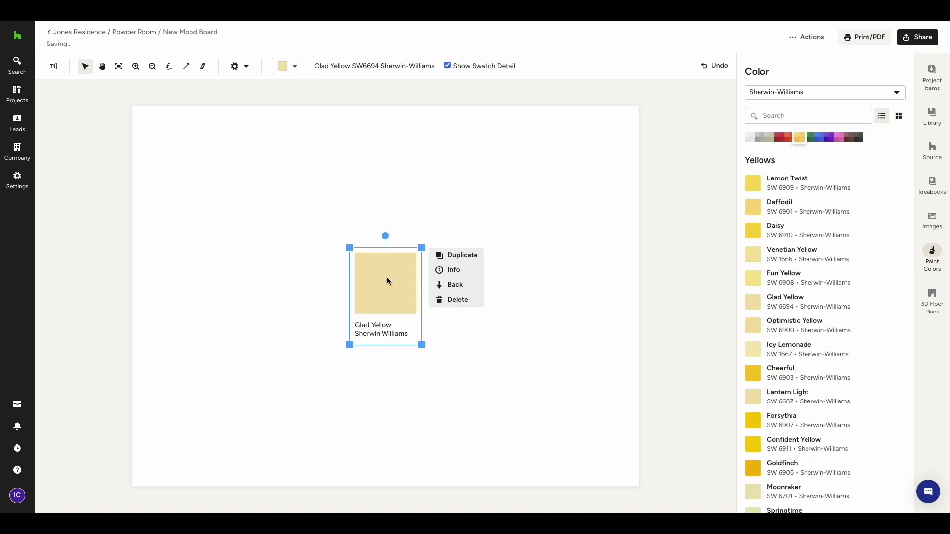
# Step: Hide and re-show the swatch's name label, then browse 3D floor plans and project items
pyautogui.click(448, 65)
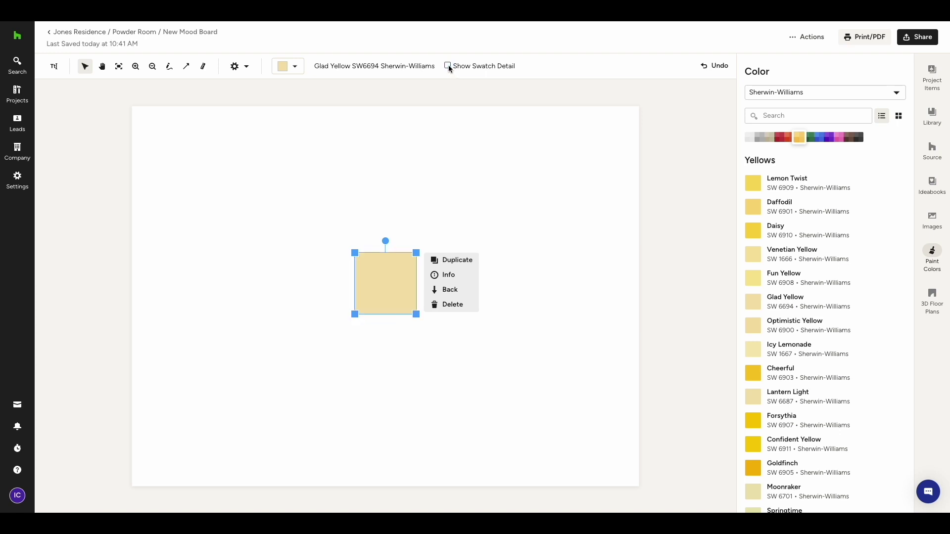
pyautogui.click(448, 66)
pyautogui.click(932, 296)
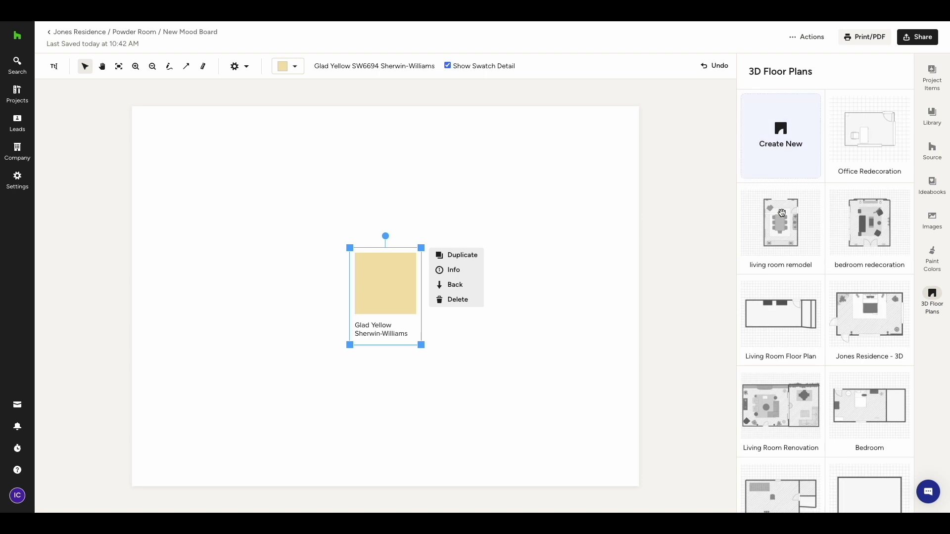
pyautogui.click(932, 72)
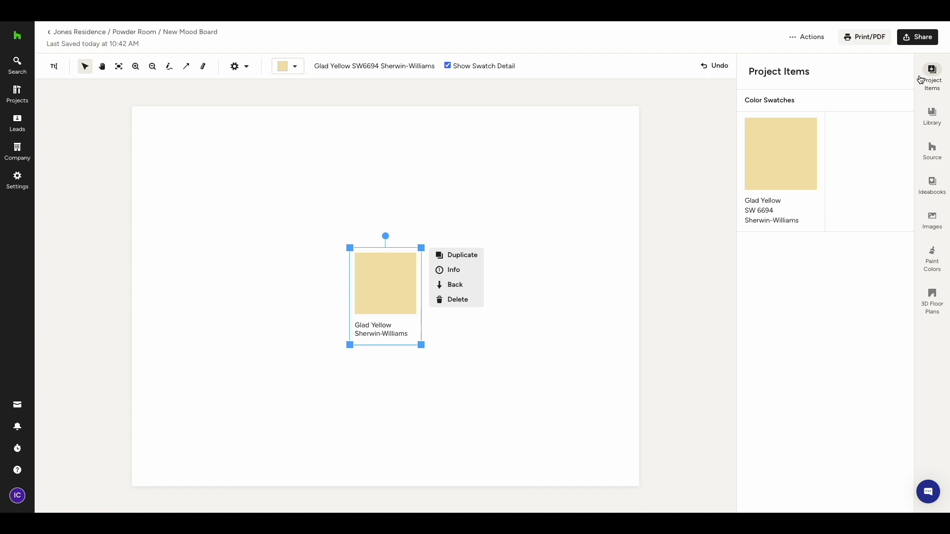
# Step: Place a bonsai plant from the Library onto the Living Room Option 2 board
pyautogui.click(932, 115)
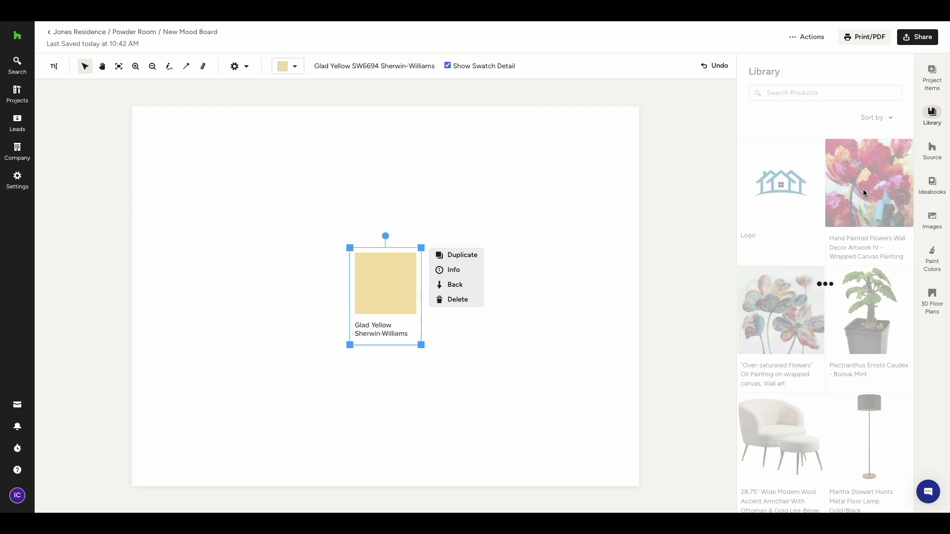
pyautogui.click(863, 189)
pyautogui.moveTo(863, 303); pyautogui.dragTo(573, 168)
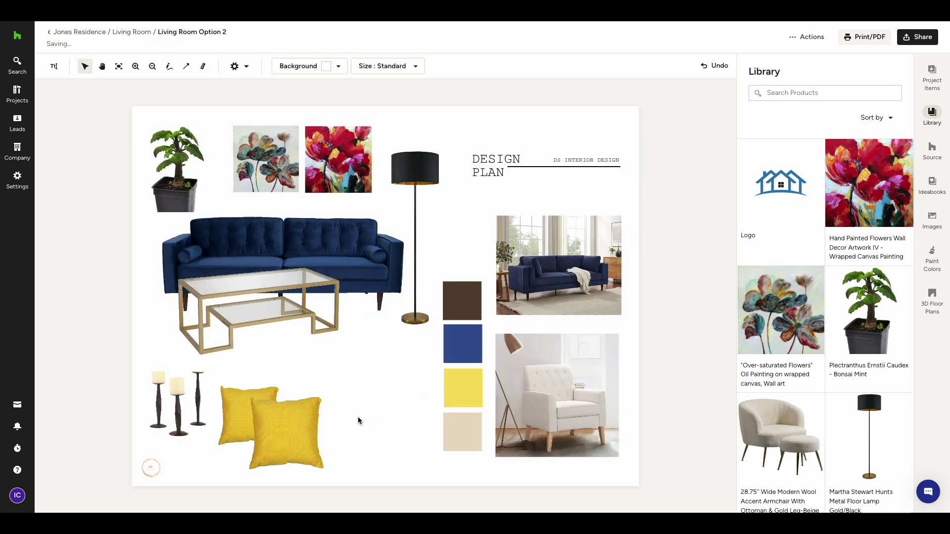
pyautogui.click(304, 428)
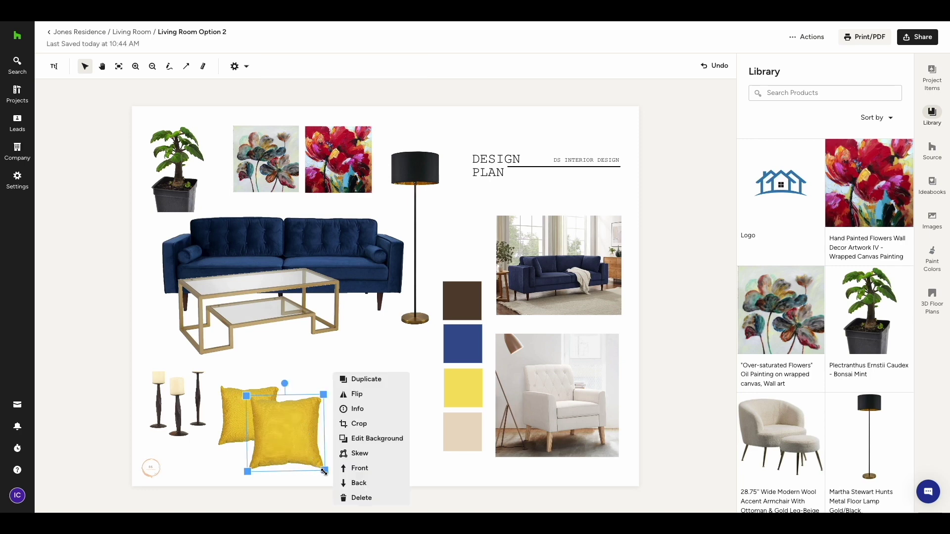
# Step: Shrink and tilt the front yellow pillow, then mirror the glass coffee table
pyautogui.moveTo(324, 471); pyautogui.dragTo(307, 453)
pyautogui.moveTo(276, 384); pyautogui.dragTo(298, 413)
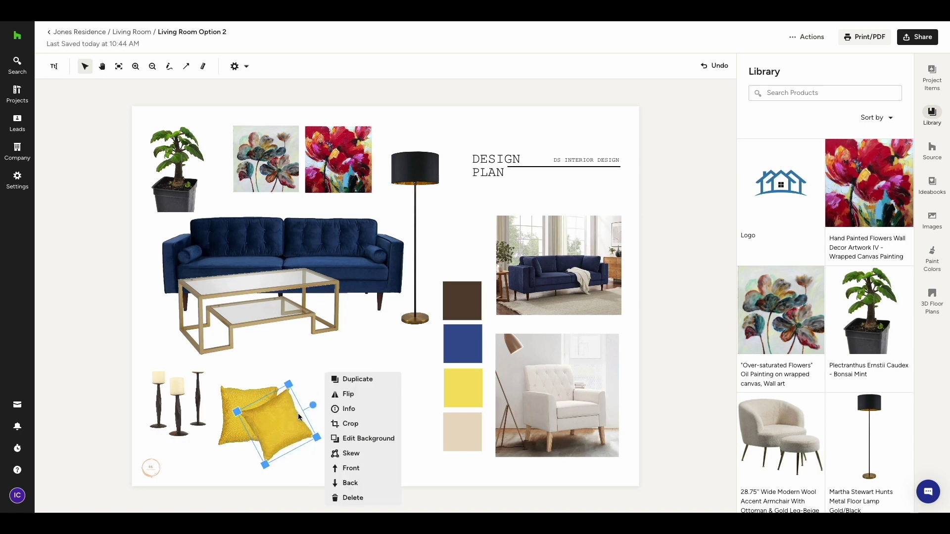
pyautogui.click(324, 330)
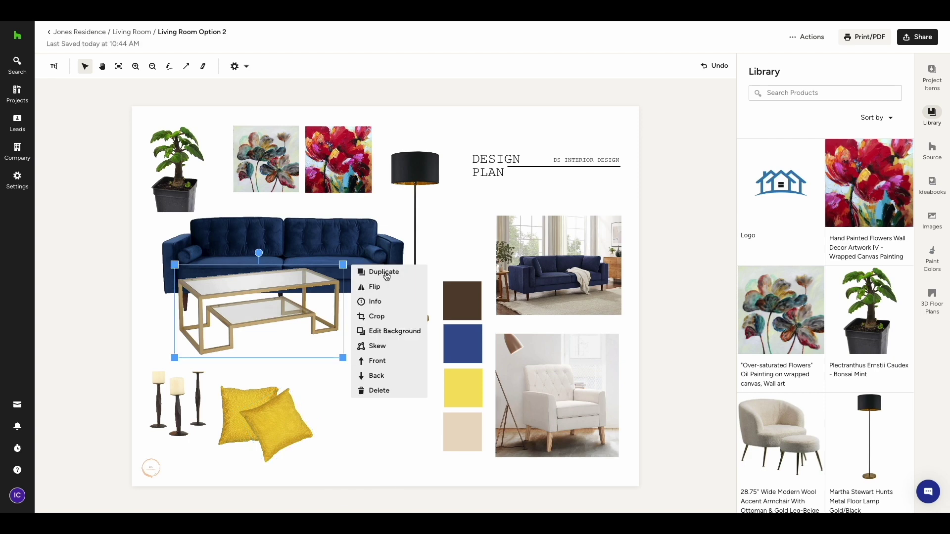
pyautogui.click(386, 276)
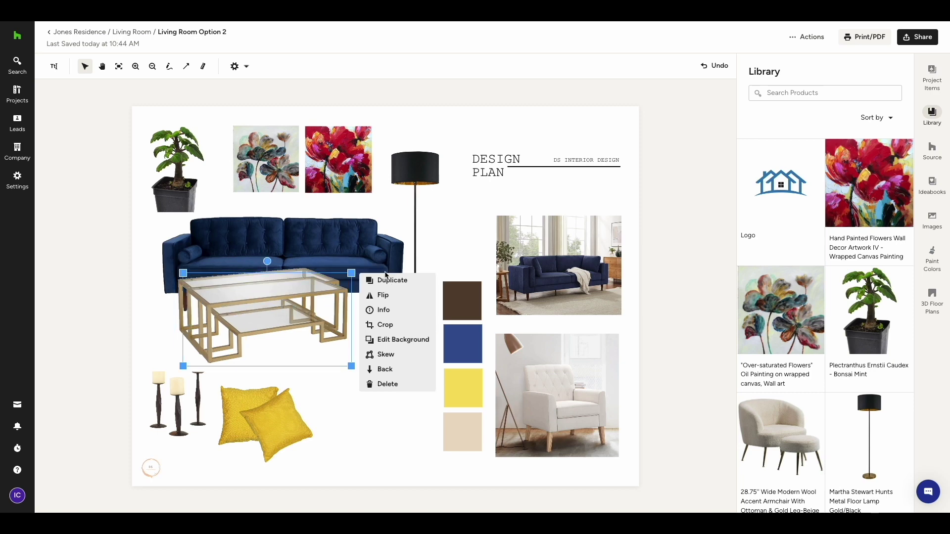
pyautogui.hotkey('ctrl', 'z')
pyautogui.click(385, 288)
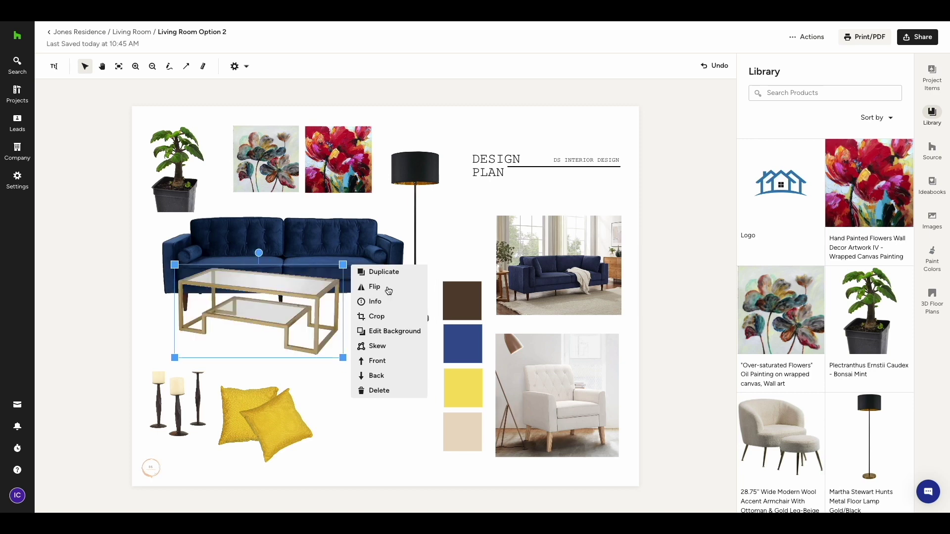
# Step: Try the coffee table's details, crop and Back/Front options unchanged, then move the shag rug over it
pyautogui.click(386, 302)
pyautogui.click(393, 320)
pyautogui.click(495, 374)
pyautogui.click(465, 374)
pyautogui.moveTo(644, 350); pyautogui.dragTo(562, 271)
pyautogui.click(620, 391)
pyautogui.click(381, 377)
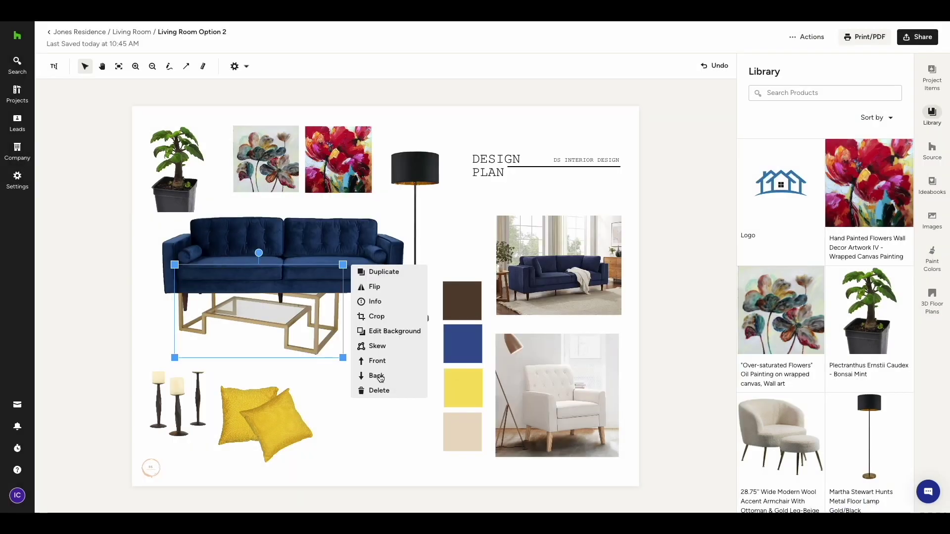
pyautogui.click(382, 362)
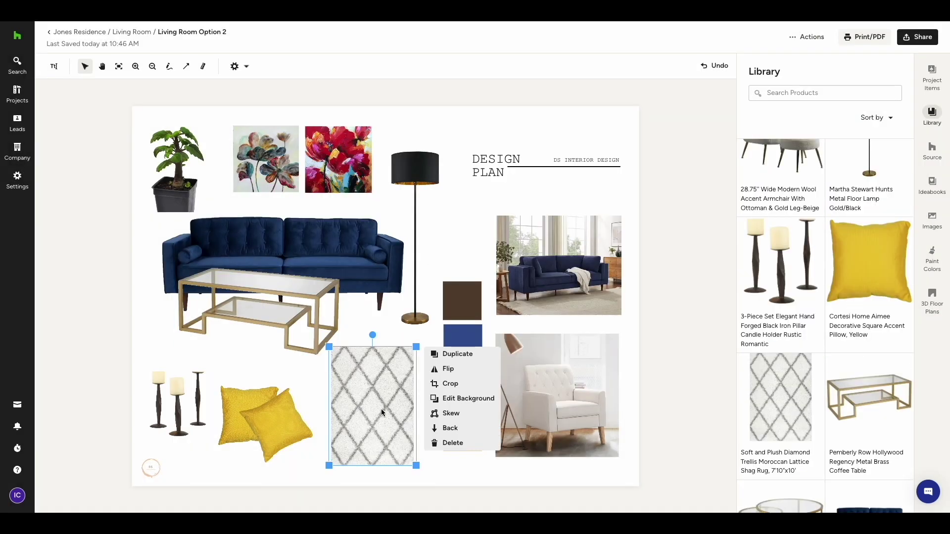
pyautogui.moveTo(381, 409); pyautogui.dragTo(211, 303)
# Step: Rotate the shag rug, send it behind the coffee table, and skew it into a widening trapezoid
pyautogui.moveTo(203, 228); pyautogui.dragTo(244, 320)
pyautogui.click(334, 357)
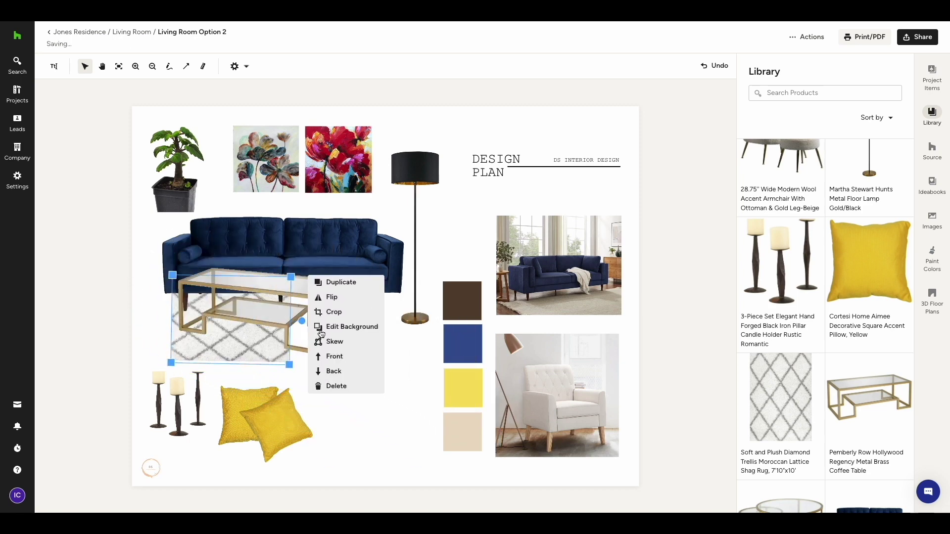
pyautogui.click(341, 343)
pyautogui.moveTo(172, 275); pyautogui.dragTo(189, 249)
pyautogui.moveTo(290, 364); pyautogui.dragTo(413, 365)
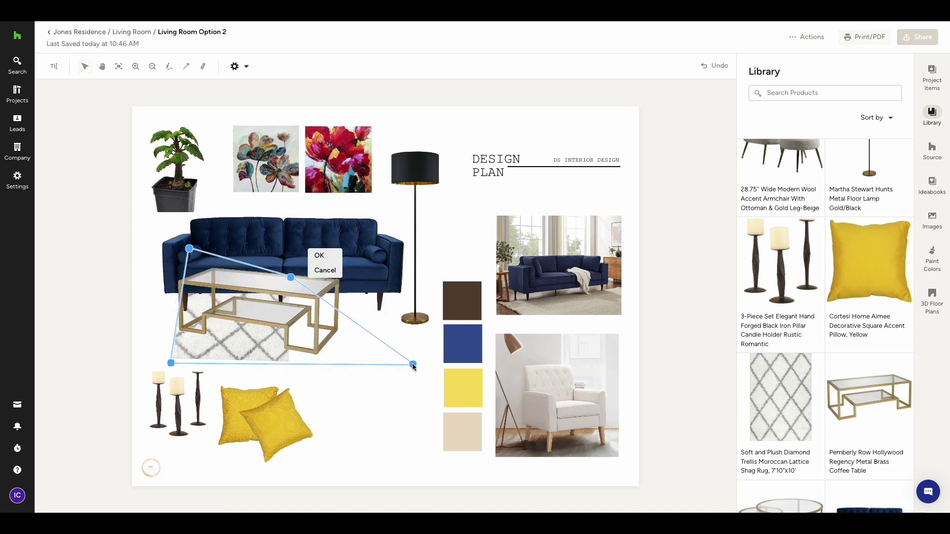
pyautogui.moveTo(291, 278); pyautogui.dragTo(370, 252)
pyautogui.moveTo(191, 251); pyautogui.dragTo(198, 251)
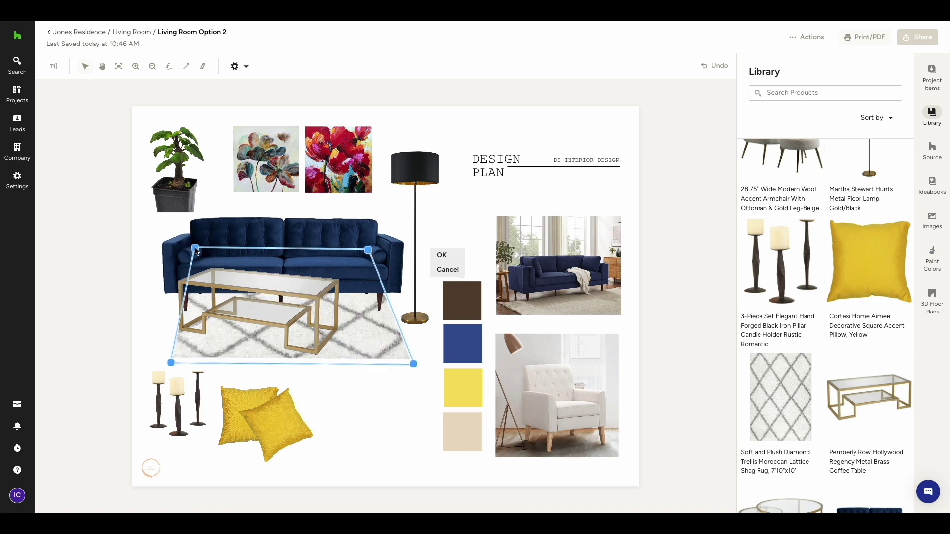
pyautogui.click(443, 255)
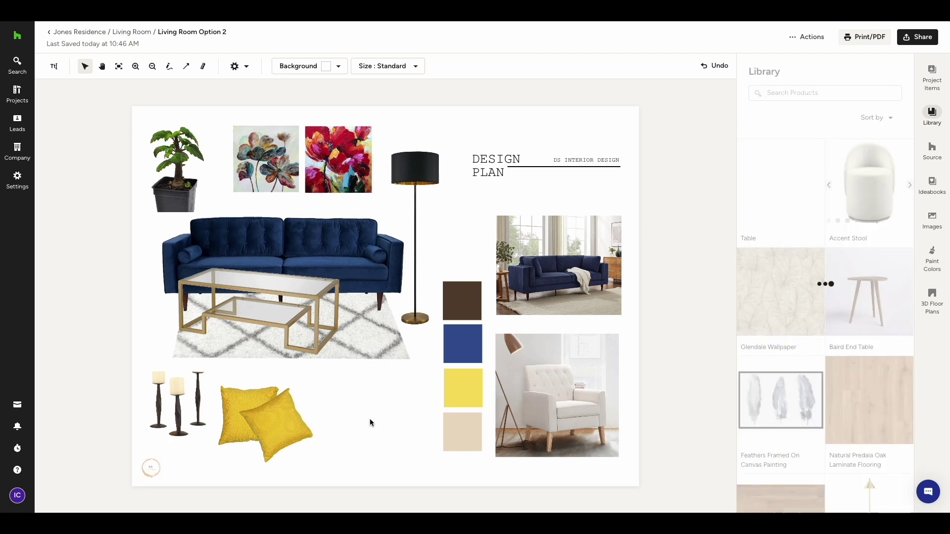
# Step: Turn off automatic background removal and add a second Baird End Table keeping its grey backdrop
pyautogui.click(370, 422)
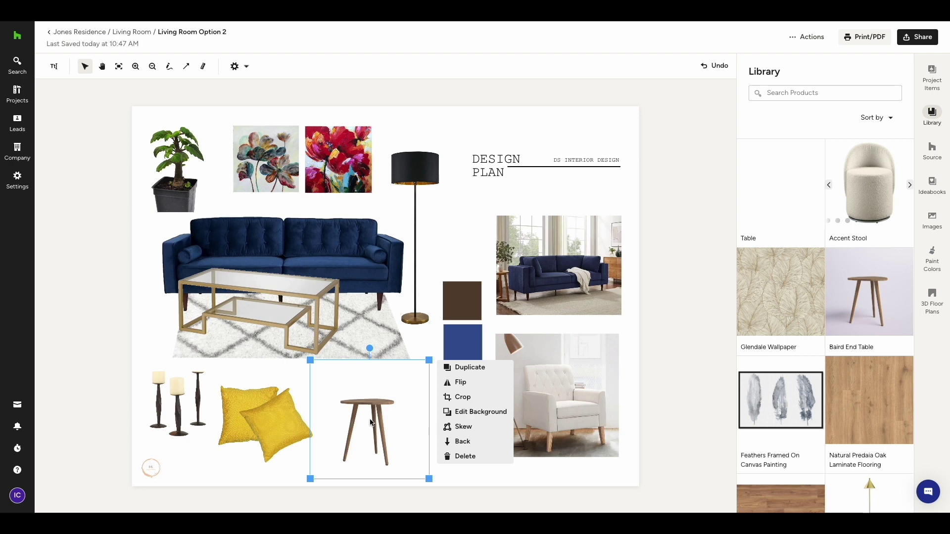
pyautogui.click(246, 68)
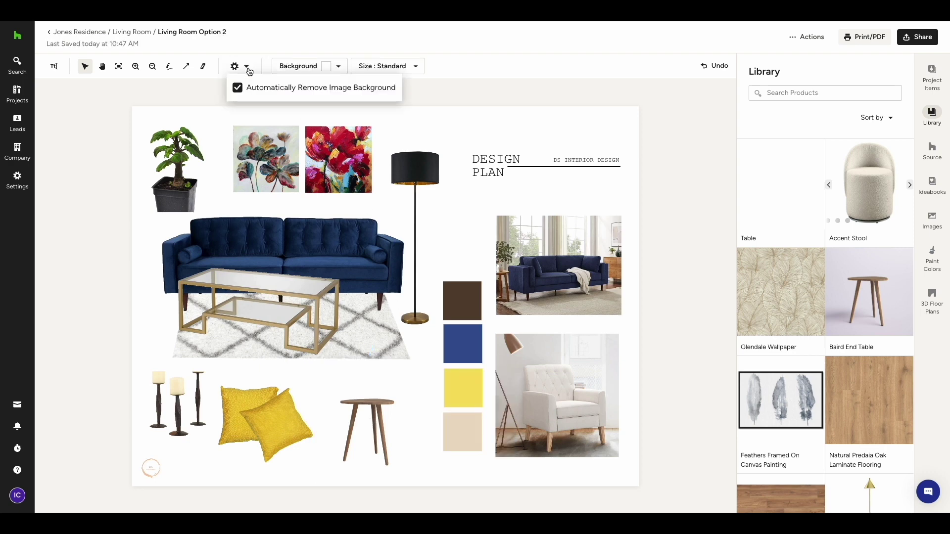
pyautogui.click(263, 88)
pyautogui.moveTo(872, 291); pyautogui.dragTo(414, 360)
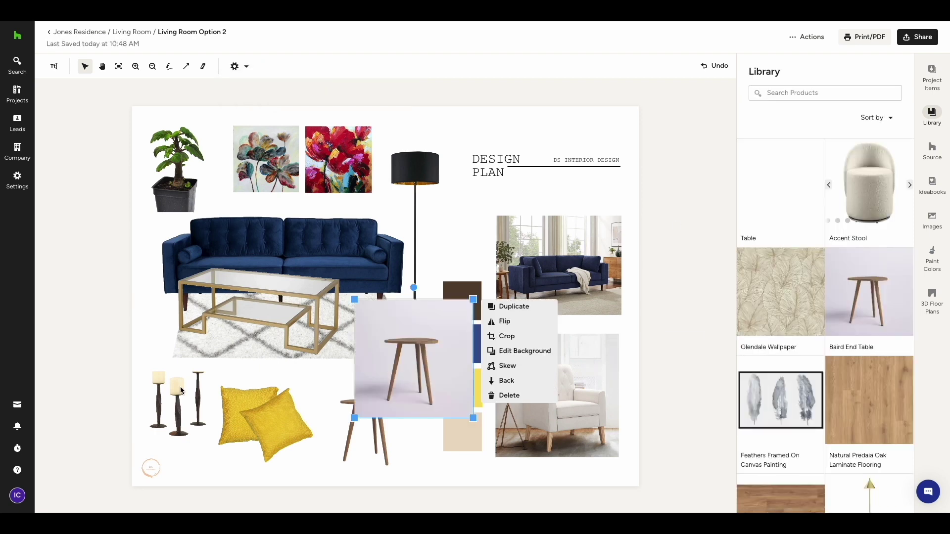
pyautogui.click(196, 395)
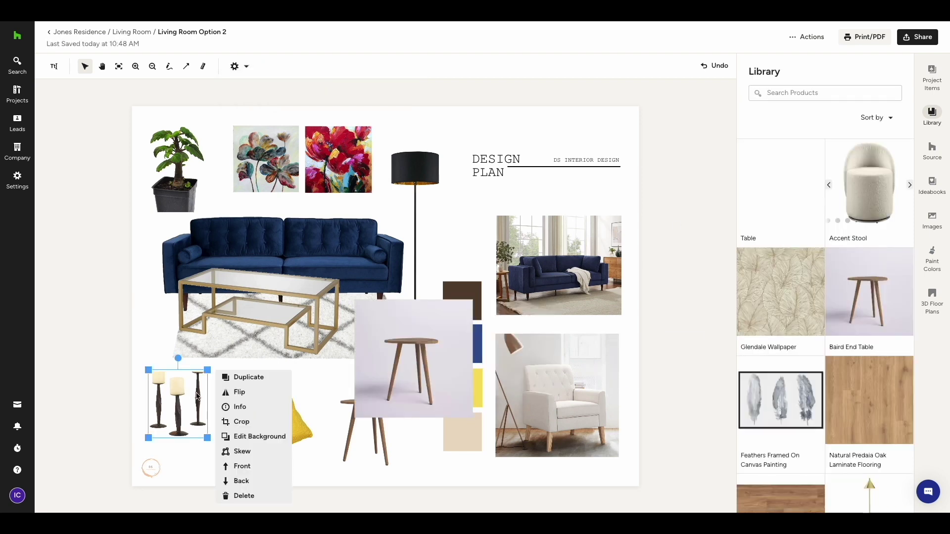
# Step: Erase the right candlestick with a ~77px erase brush in Edit Background and apply
pyautogui.click(241, 437)
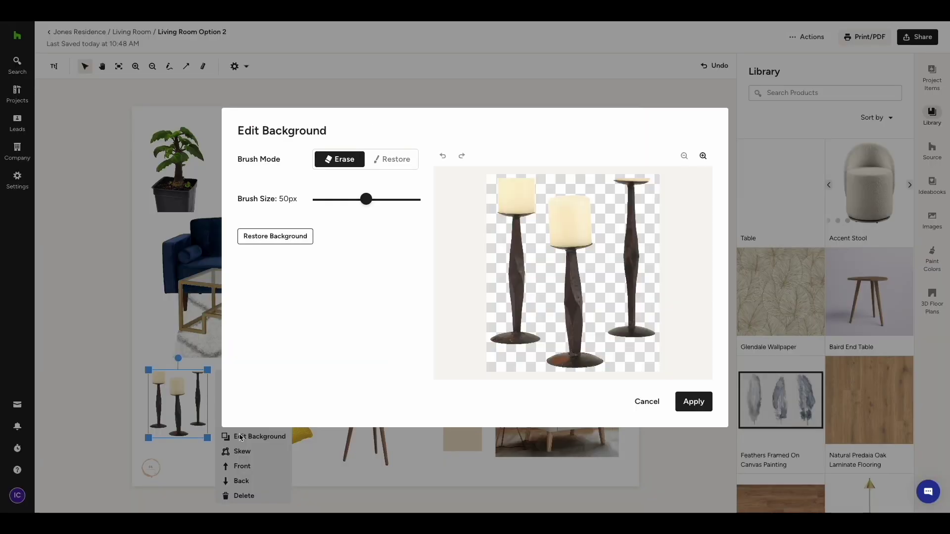
pyautogui.click(395, 159)
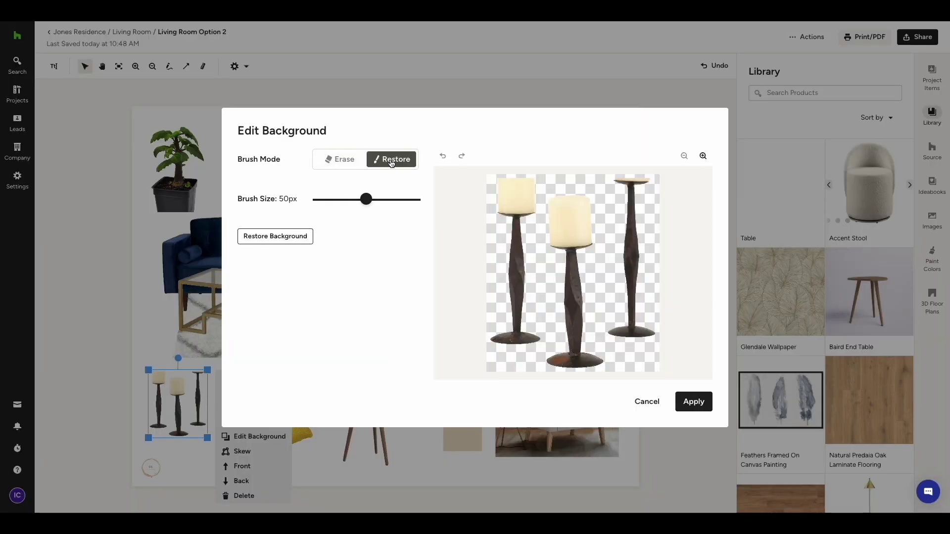
pyautogui.click(346, 163)
pyautogui.moveTo(366, 199); pyautogui.dragTo(400, 200)
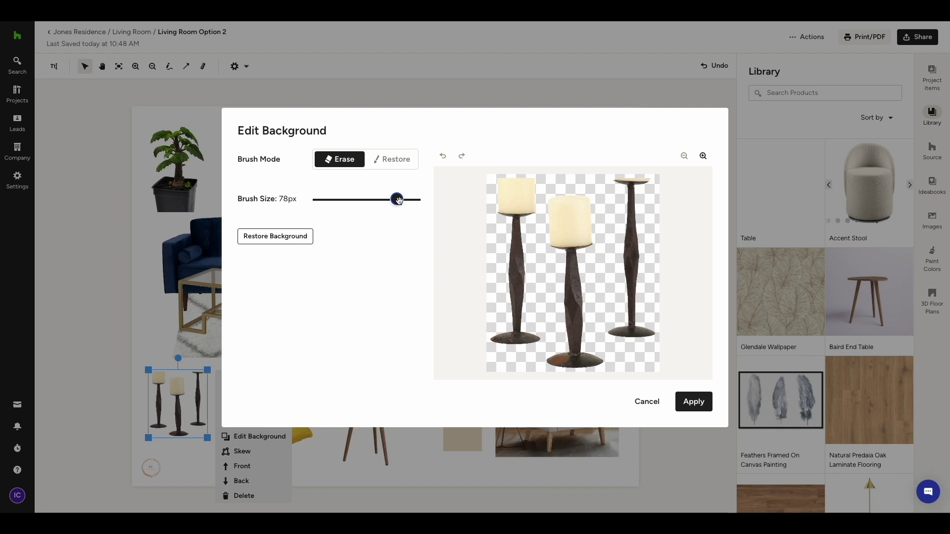
pyautogui.click(279, 237)
pyautogui.click(443, 157)
pyautogui.moveTo(625, 181)
pyautogui.mouseDown()
pyautogui.moveTo(631, 291)
pyautogui.moveTo(647, 328)
pyautogui.mouseUp()
pyautogui.click(694, 402)
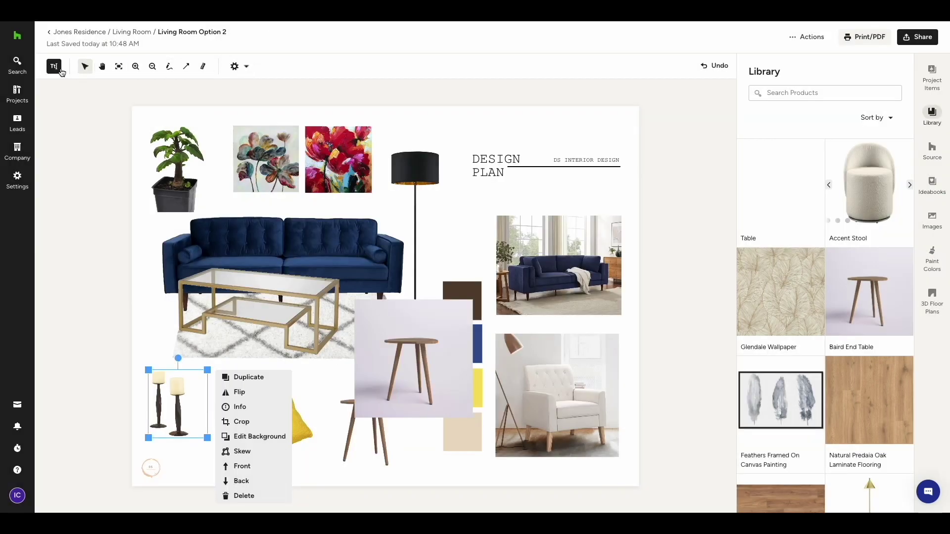
# Step: Add a 'Living Room' text box above the Design Plan heading
pyautogui.click(56, 67)
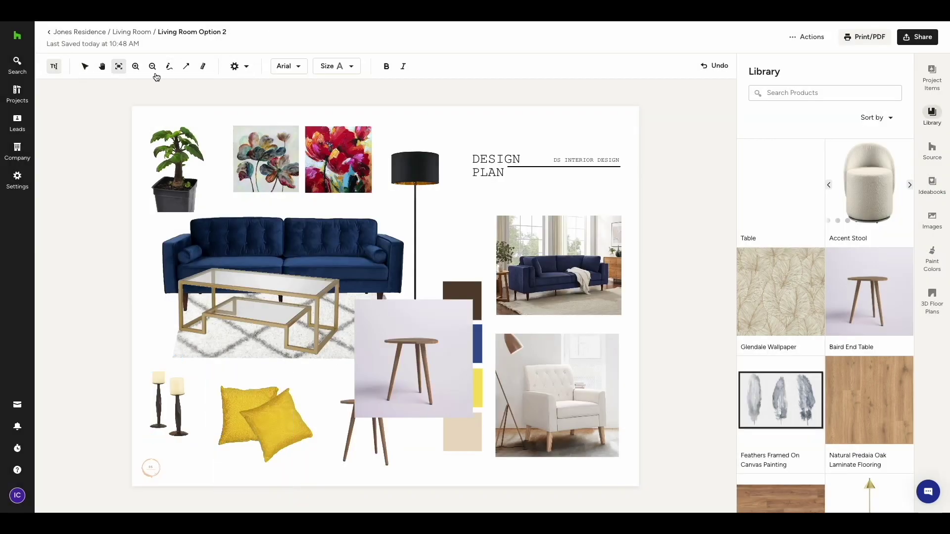
pyautogui.click(471, 130)
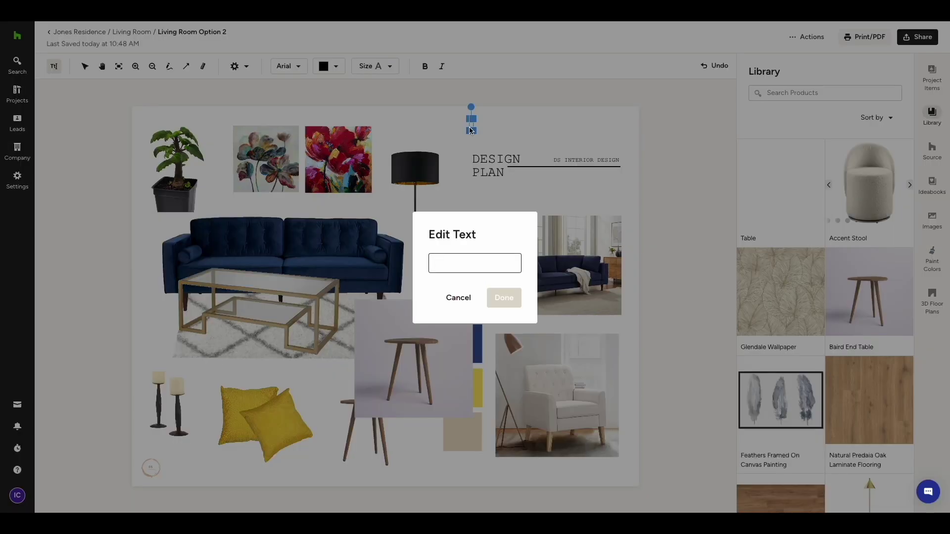
pyautogui.write('Living Room')
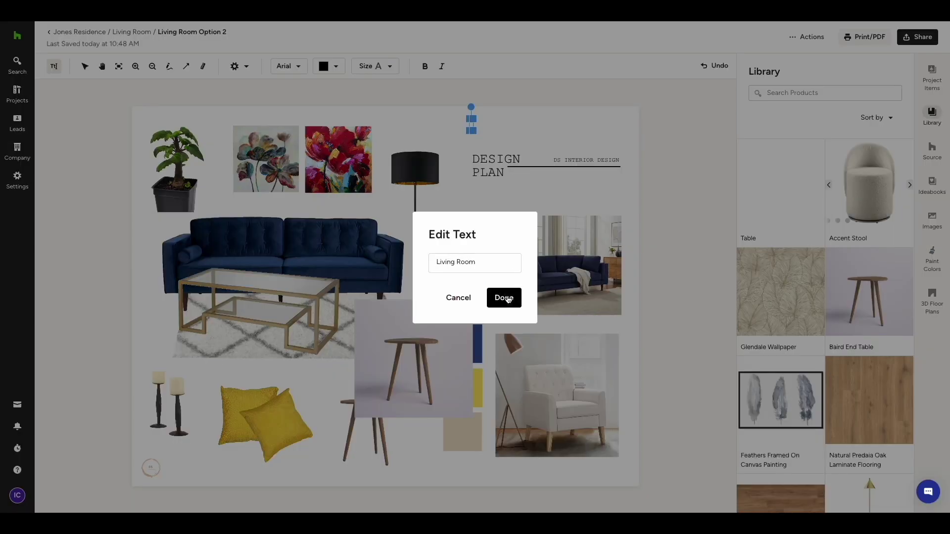
pyautogui.click(505, 298)
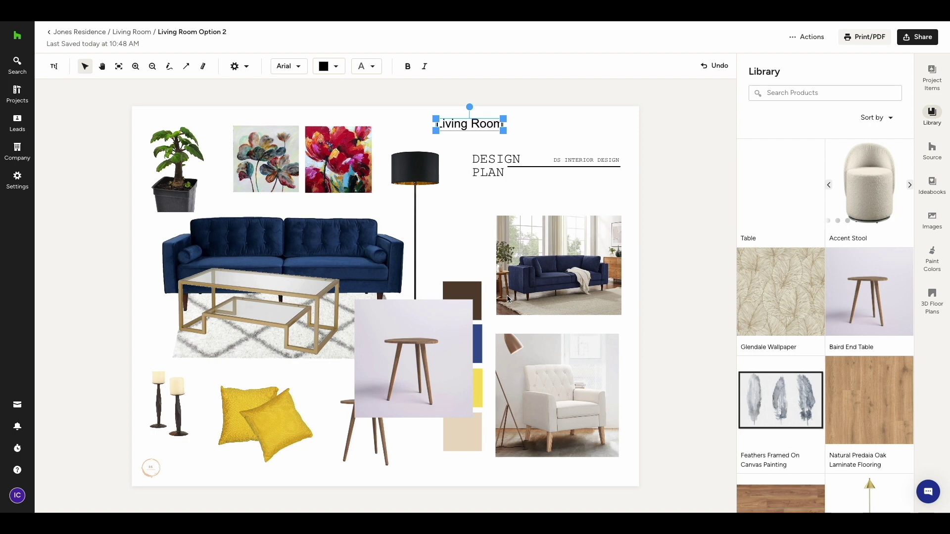
# Step: Enlarge the title, make it bold italic in Cardo, and shift it right
pyautogui.click(366, 66)
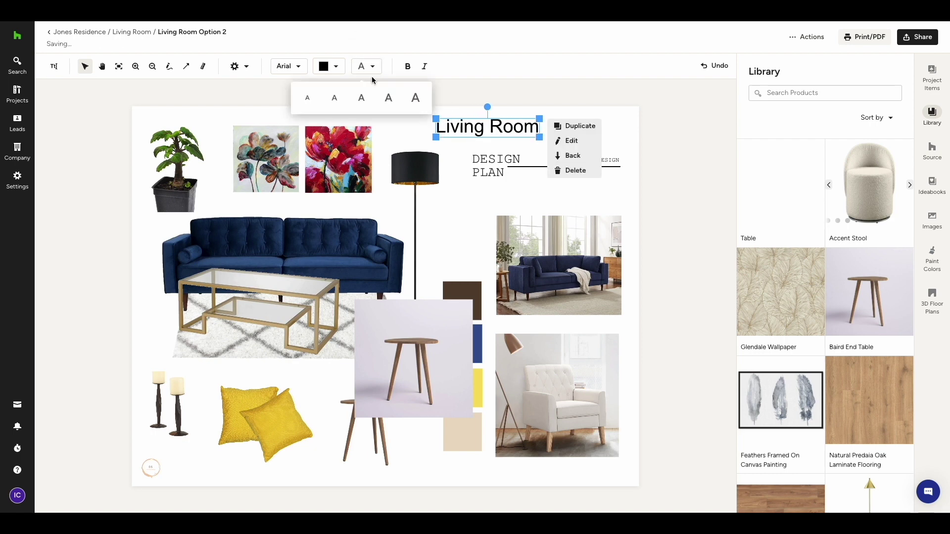
pyautogui.click(425, 66)
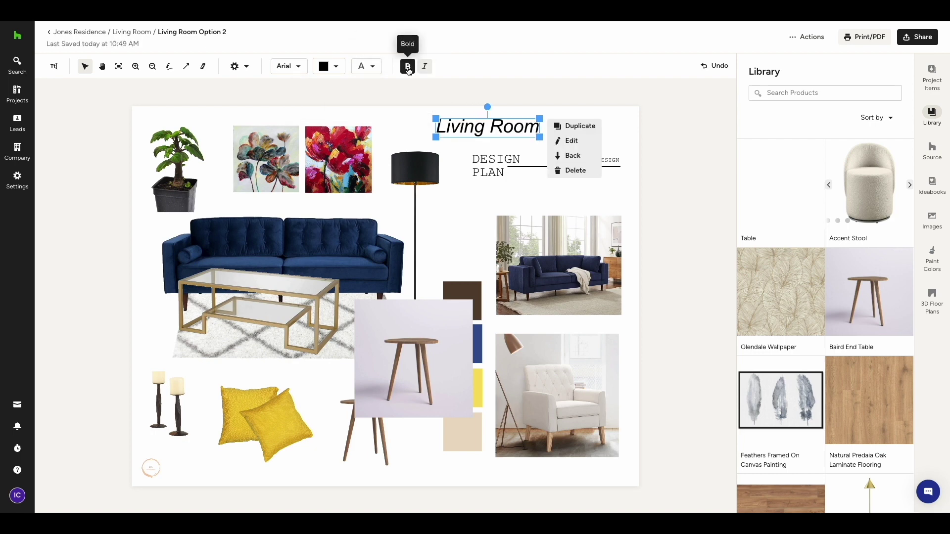
pyautogui.click(408, 67)
pyautogui.click(335, 66)
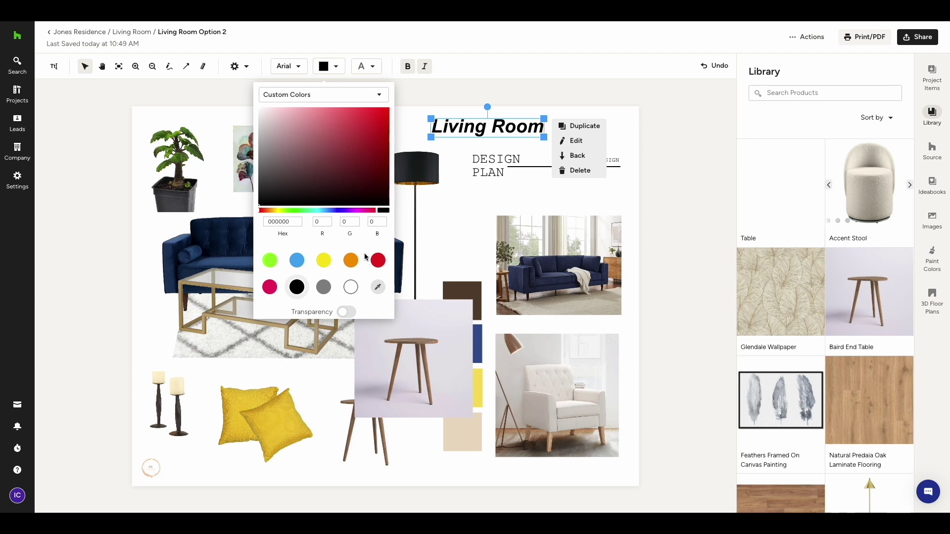
pyautogui.click(299, 67)
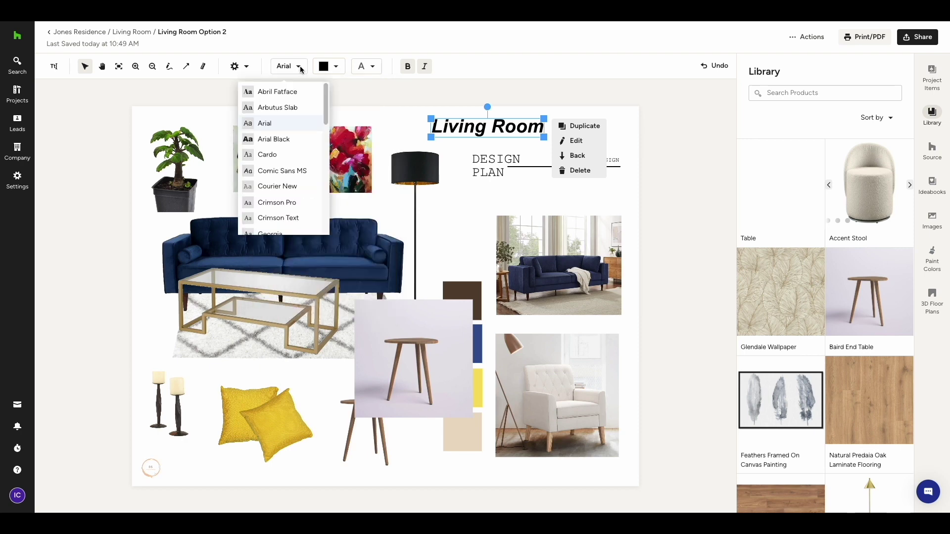
pyautogui.click(268, 154)
pyautogui.moveTo(536, 129); pyautogui.dragTo(613, 144)
pyautogui.click(169, 66)
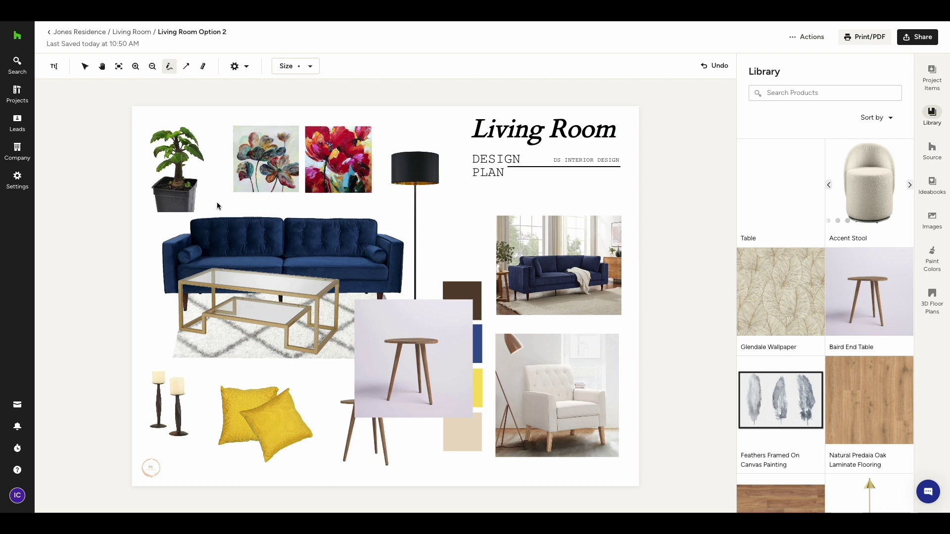
# Step: Circle the yellow pillows and link the sofa photo to the sofa with a plain line
pyautogui.moveTo(301, 387)
pyautogui.mouseDown()
pyautogui.moveTo(241, 409)
pyautogui.moveTo(256, 450)
pyautogui.moveTo(334, 447)
pyautogui.moveTo(321, 404)
pyautogui.mouseUp()
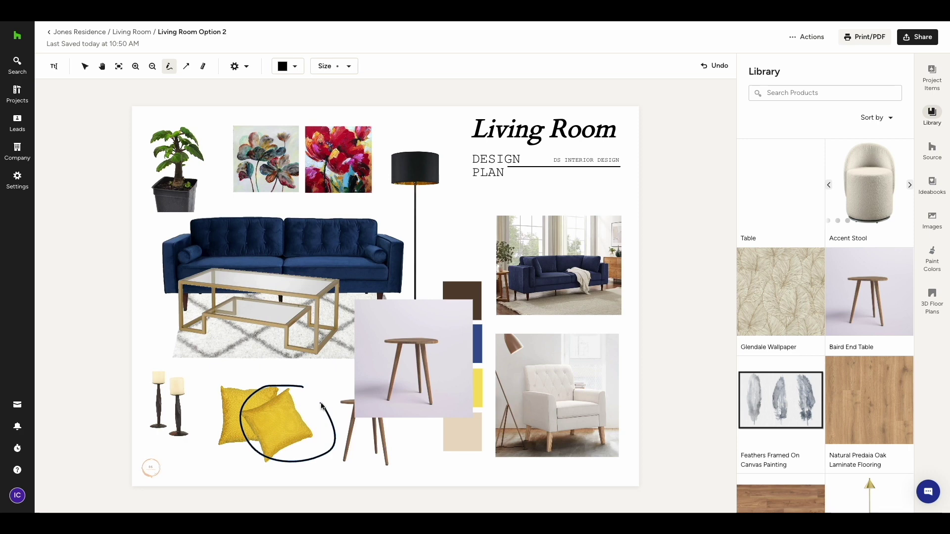
pyautogui.click(186, 66)
pyautogui.moveTo(504, 264); pyautogui.dragTo(405, 262)
pyautogui.click(368, 66)
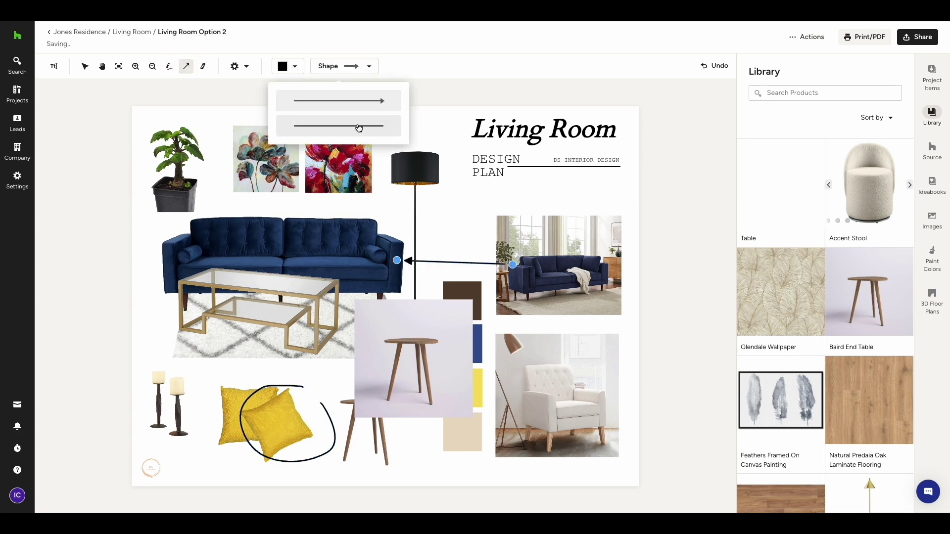
pyautogui.click(360, 128)
# Step: Add a 0'47" measurement across the coffee table
pyautogui.click(203, 65)
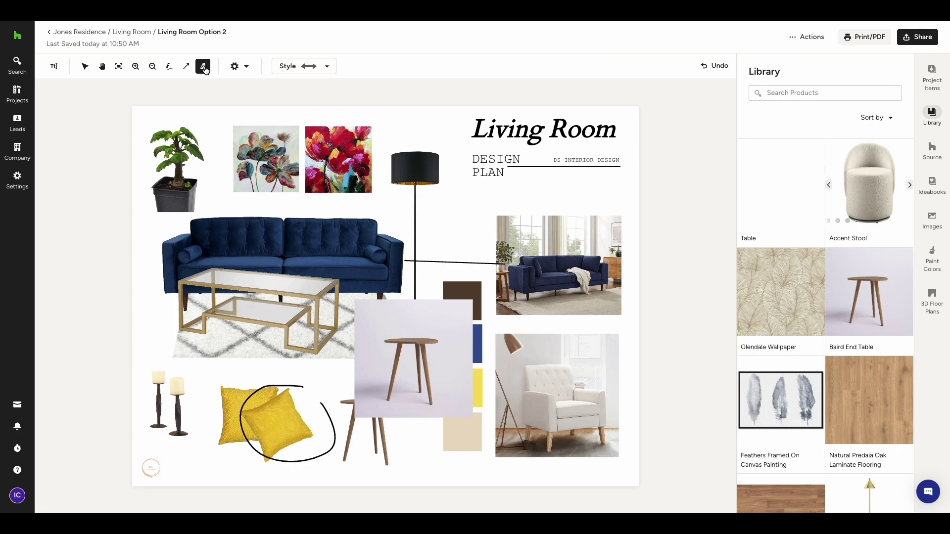
pyautogui.moveTo(181, 332); pyautogui.dragTo(317, 357)
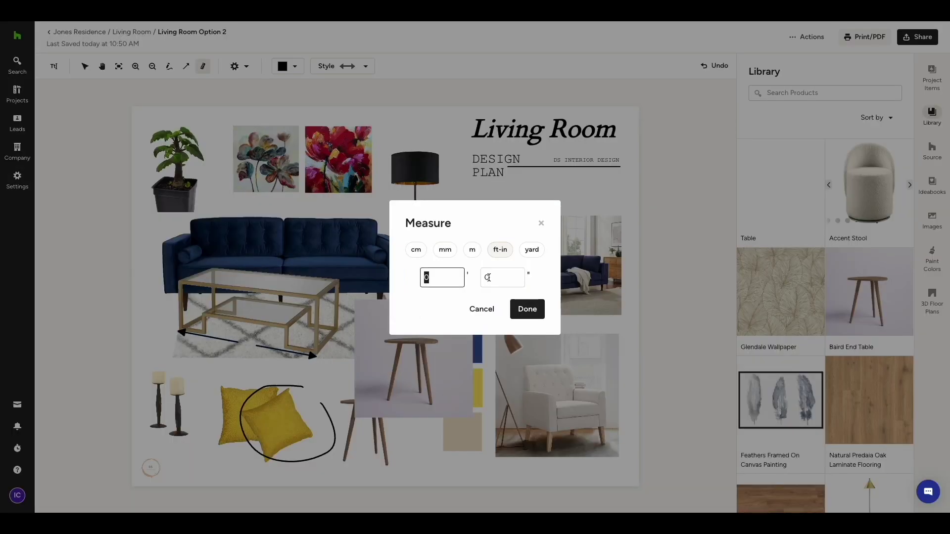
pyautogui.click(488, 277)
pyautogui.write('47')
pyautogui.click(526, 309)
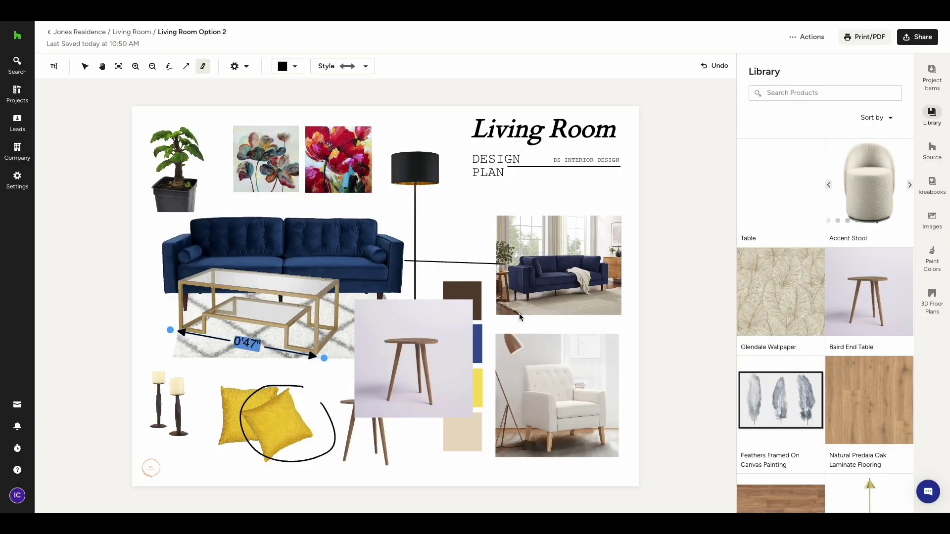
pyautogui.click(868, 41)
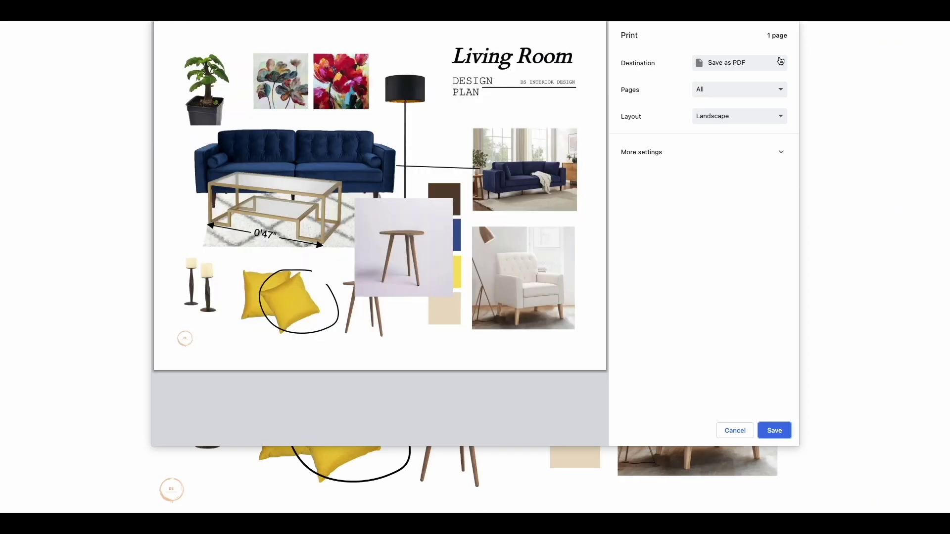
# Step: Set the PDF page layout to Landscape
pyautogui.click(787, 123)
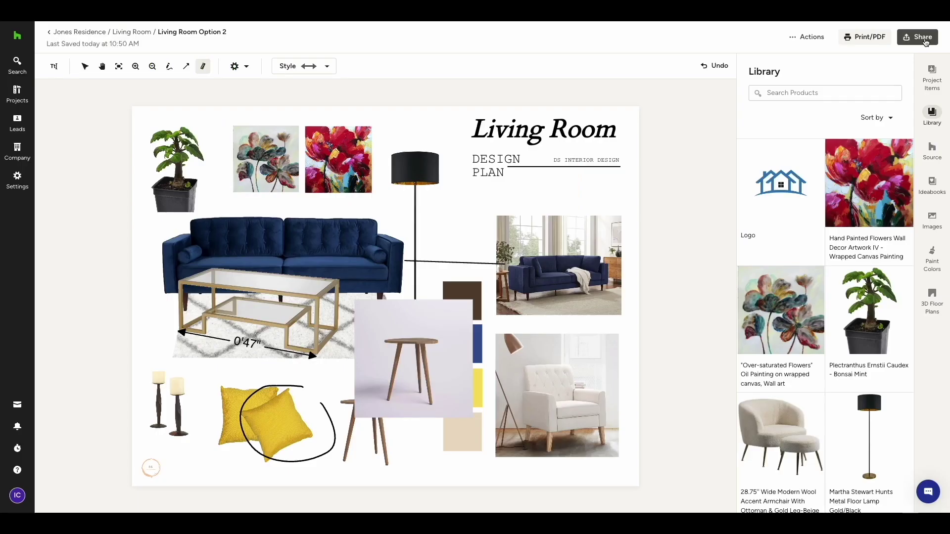
# Step: Open the Share dialog for Living Room Option 2 and focus the recipient e-mail field
pyautogui.click(924, 39)
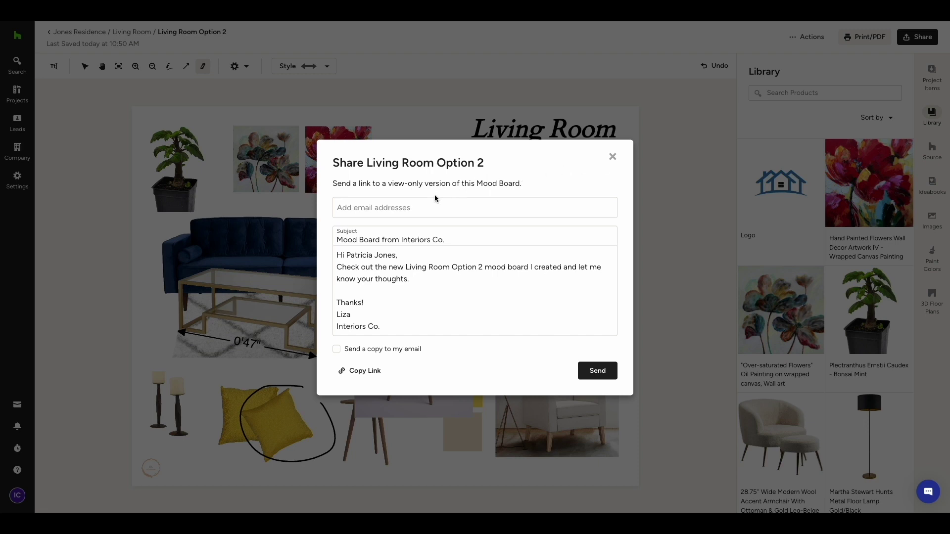
pyautogui.click(370, 204)
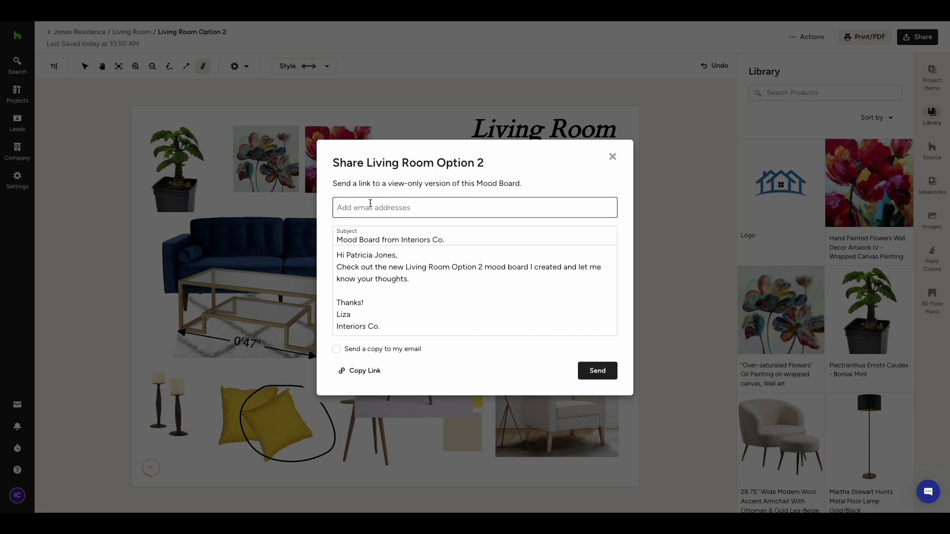